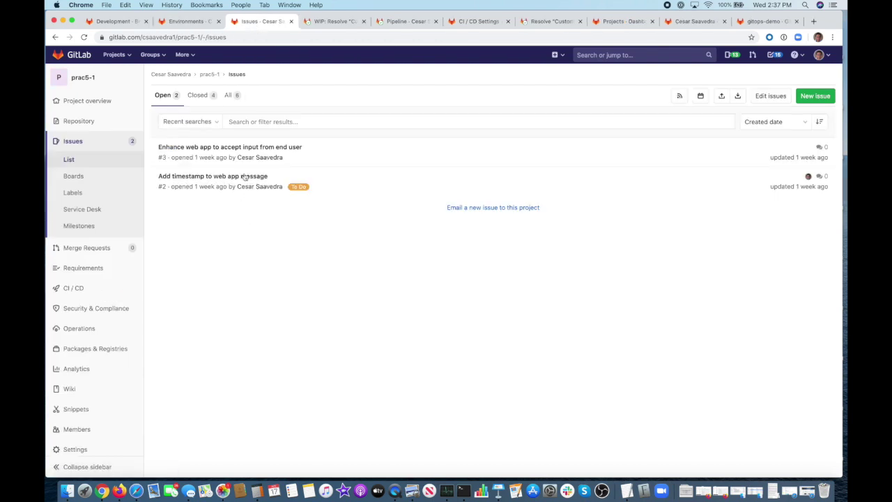
Add an issue titled "Customize web app landing page" to the To Do list of the Development board
{"action": "left_click", "coordinate": [131, 23]}
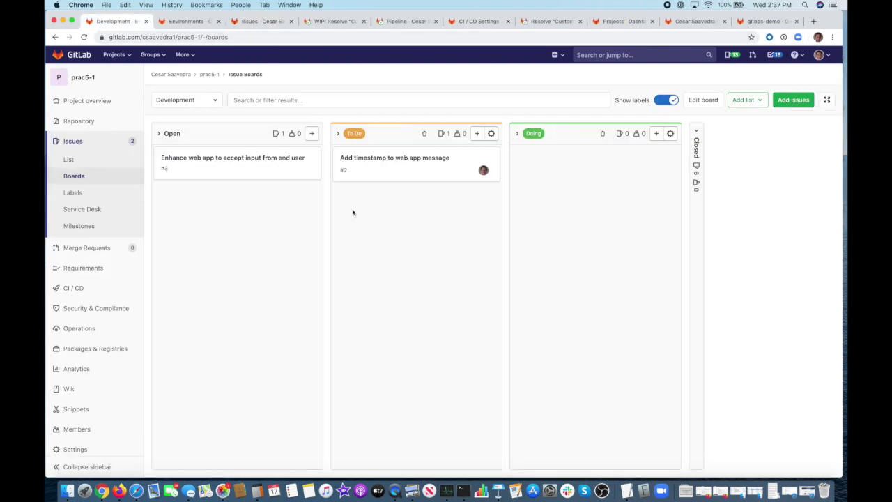
{"action": "left_click", "coordinate": [478, 135]}
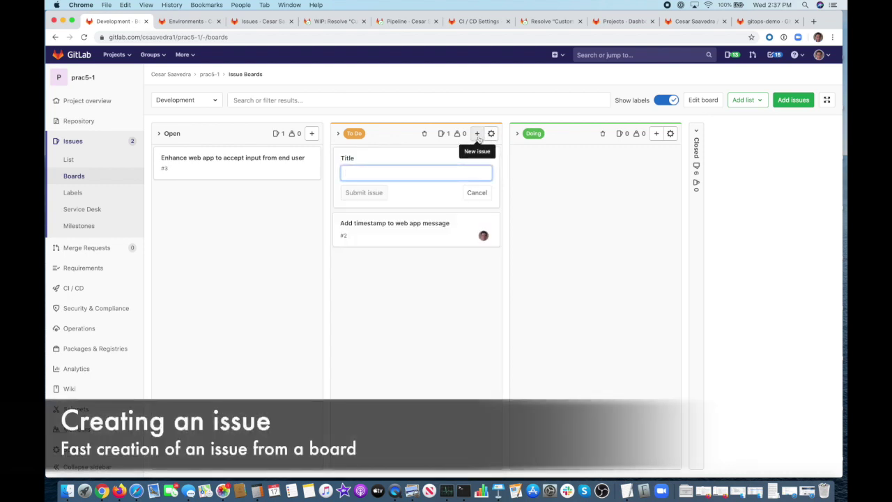
{"action": "type", "text": "Customize"}
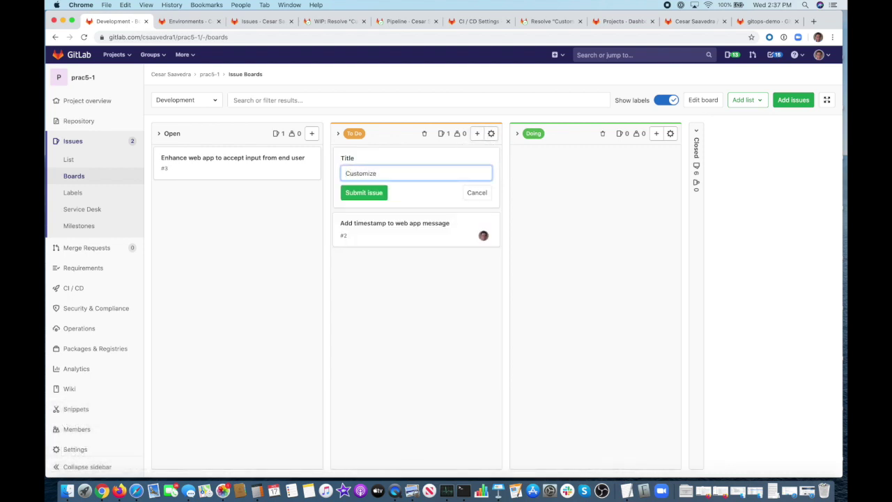
{"action": "type", "text": " web app landing page"}
{"action": "left_click", "coordinate": [368, 196]}
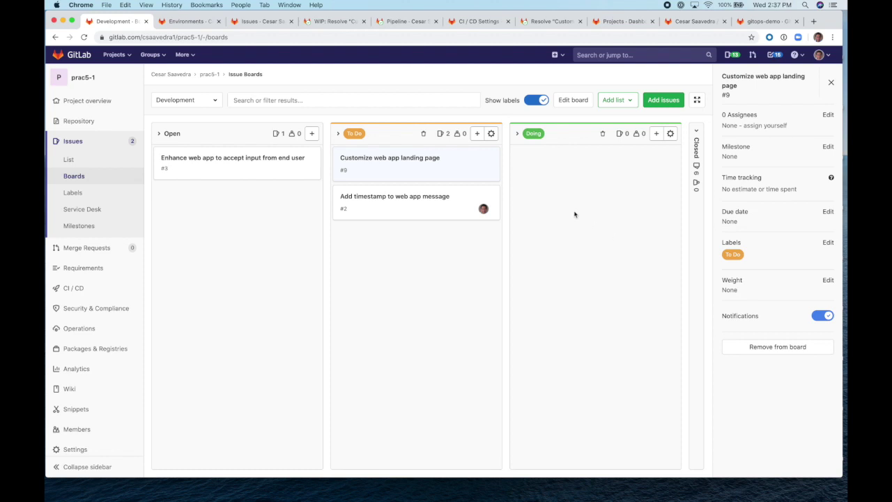
Assign the "Customize web app landing page" issue to yourself and move it to the Doing list
{"action": "left_click", "coordinate": [762, 127]}
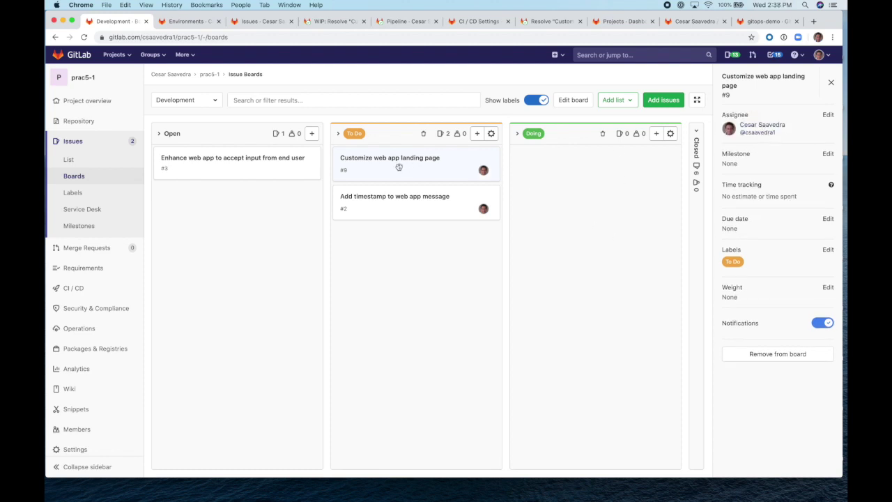
{"action": "left_click_drag", "start_coordinate": [398, 167], "coordinate": [576, 170]}
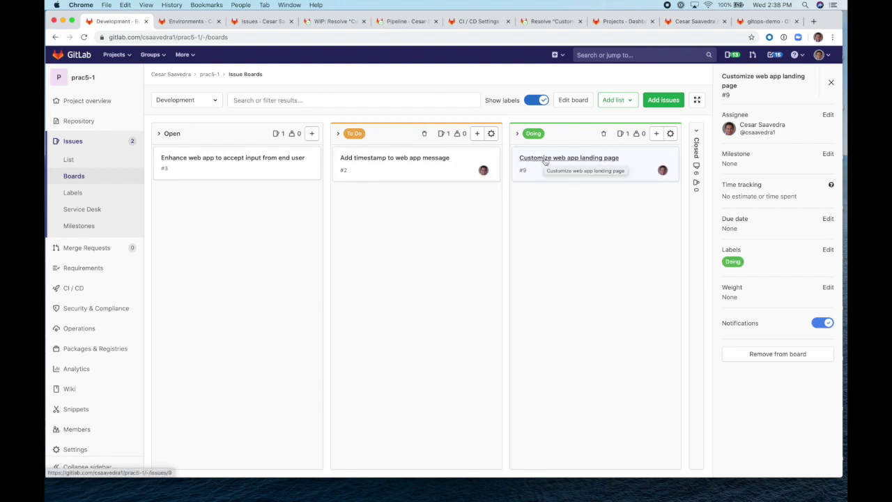
Create a merge request from the "Customize web app landing page" issue and open it in the Web IDE
{"action": "left_click", "coordinate": [546, 158]}
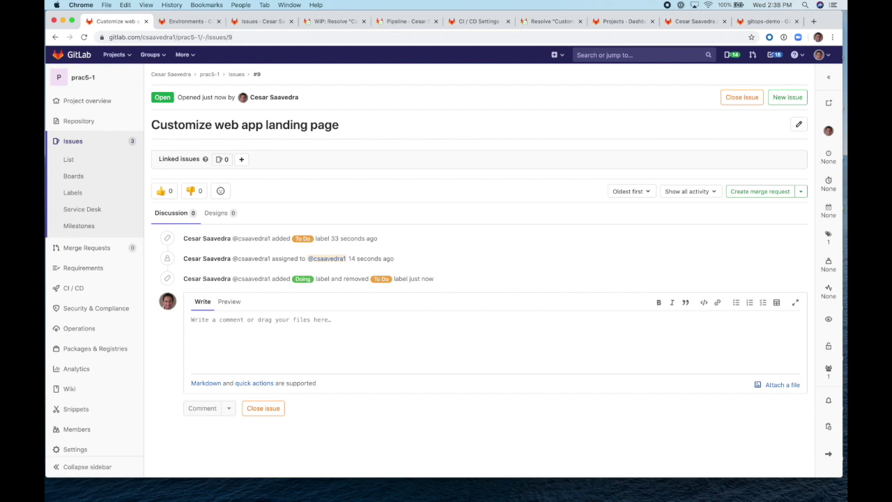
{"action": "left_click", "coordinate": [760, 191]}
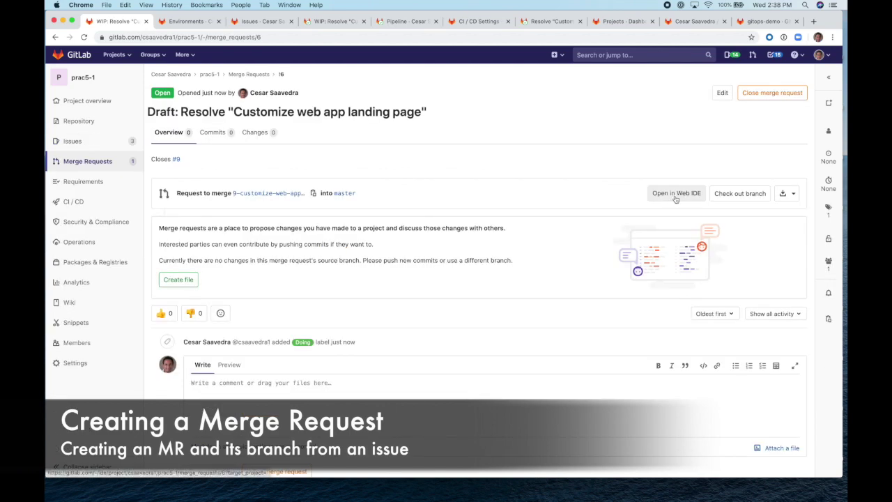
{"action": "left_click", "coordinate": [675, 195]}
Open DemoApplication.java from src/main/java/com/example/demo for editing
{"action": "left_click", "coordinate": [94, 156]}
{"action": "left_click", "coordinate": [102, 172]}
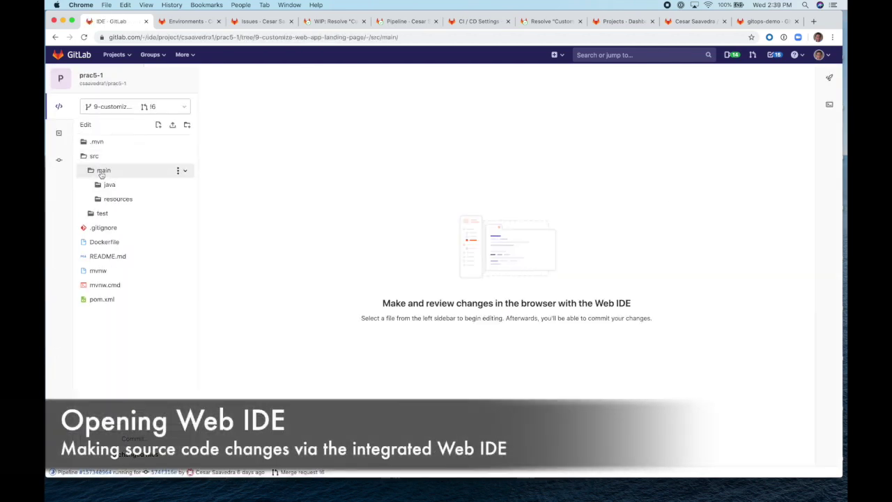
{"action": "left_click", "coordinate": [110, 185]}
{"action": "left_click", "coordinate": [117, 200]}
{"action": "left_click", "coordinate": [129, 214]}
{"action": "left_click", "coordinate": [133, 228]}
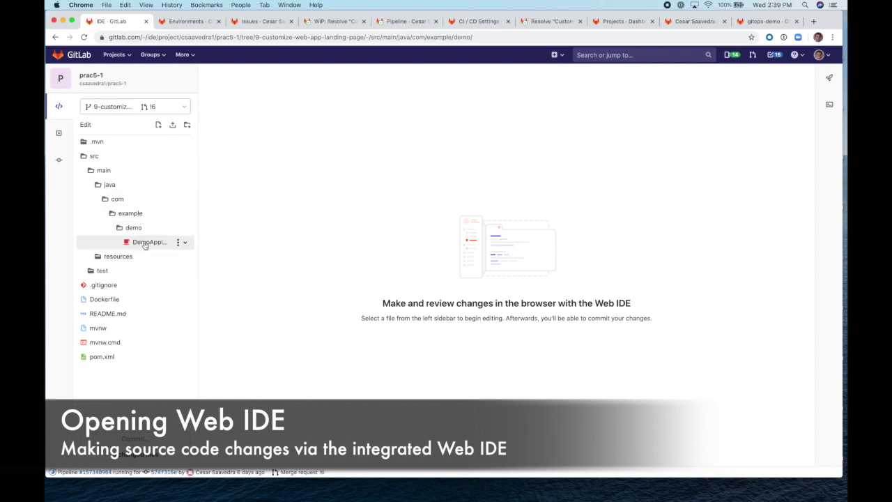
{"action": "left_click", "coordinate": [145, 242]}
In DemoApplication.java, set the body background-color to orange and prefix the "Spring is here!" message with "AWS - "
{"action": "left_click", "coordinate": [391, 211]}
{"action": "key", "text": "BackSpace"}
{"action": "key", "text": "BackSpace"}
{"action": "key", "text": "BackSpace"}
{"action": "key", "text": "BackSpace"}
{"action": "key", "text": "BackSpace"}
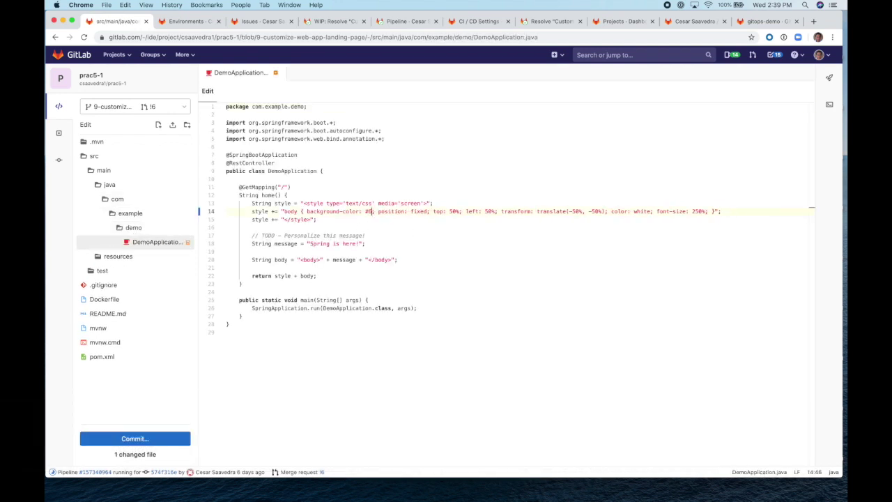
{"action": "key", "text": "BackSpace"}
{"action": "key", "text": "BackSpace"}
{"action": "type", "text": "orange"}
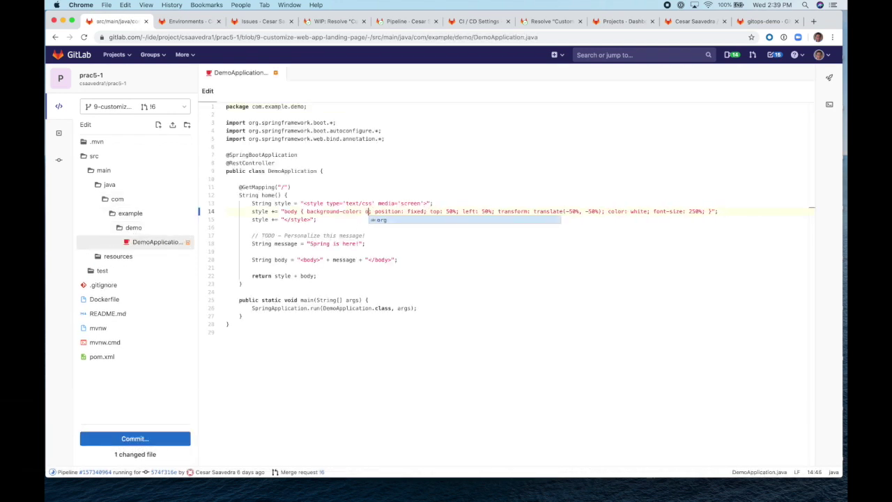
{"action": "left_click", "coordinate": [311, 244]}
{"action": "type", "text": "AWS -"}
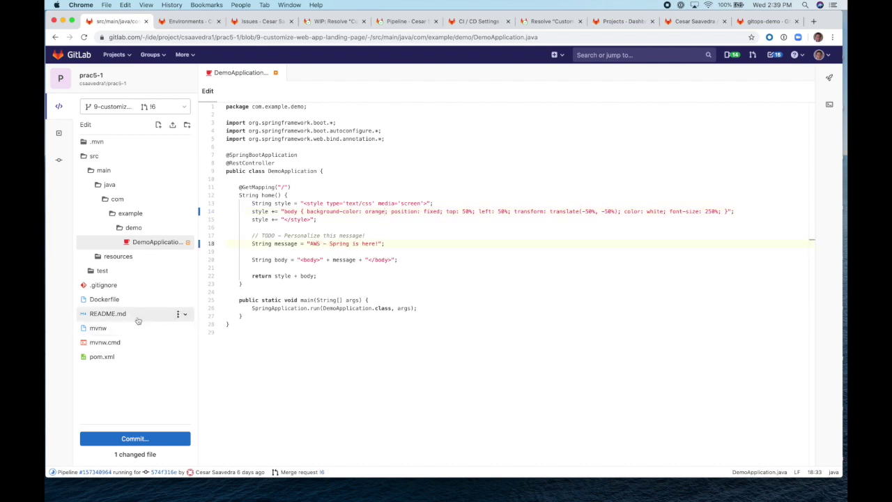
Open DemoApplicationTests.java from src/test/java/com/example/demo for editing
{"action": "left_click", "coordinate": [101, 272]}
{"action": "left_click", "coordinate": [109, 284]}
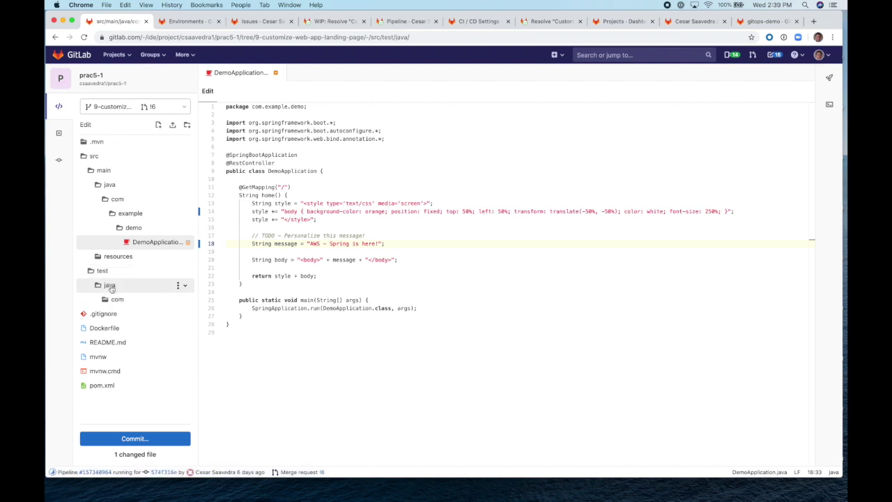
{"action": "left_click", "coordinate": [117, 299]}
{"action": "left_click", "coordinate": [130, 312]}
{"action": "left_click", "coordinate": [133, 327]}
{"action": "left_click", "coordinate": [143, 342]}
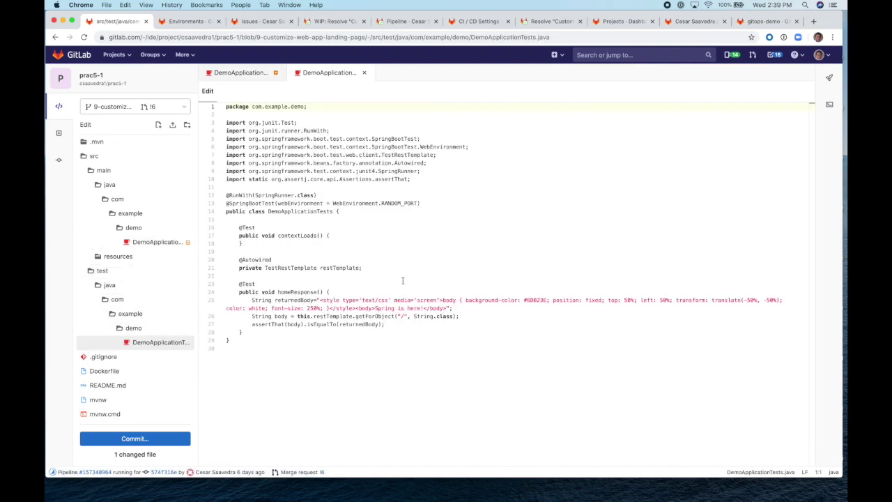
In the test's returnedBody string, set the background-color to orange and prefix "Spring is here!" with "AWS - "
{"action": "left_click", "coordinate": [548, 300]}
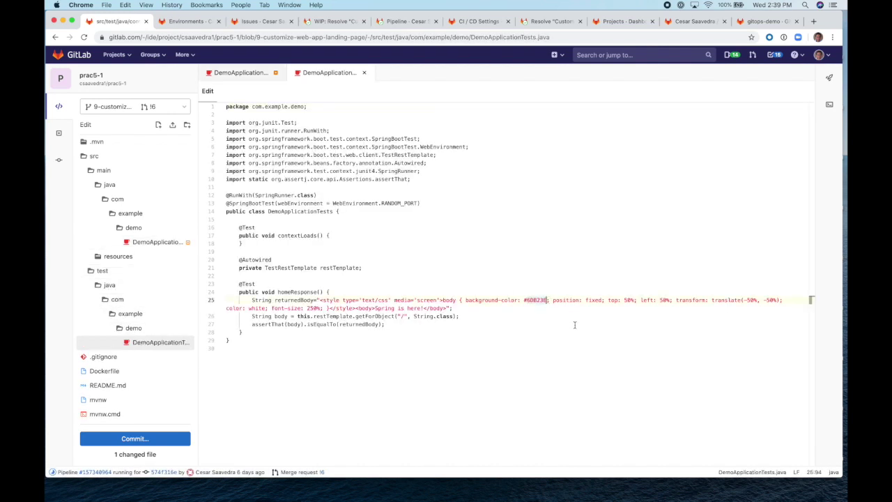
{"action": "key", "text": "BackSpace"}
{"action": "key", "text": "BackSpace"}
{"action": "key", "text": "BackSpace"}
{"action": "key", "text": "BackSpace"}
{"action": "key", "text": "BackSpace"}
{"action": "key", "text": "BackSpace"}
{"action": "key", "text": "BackSpace"}
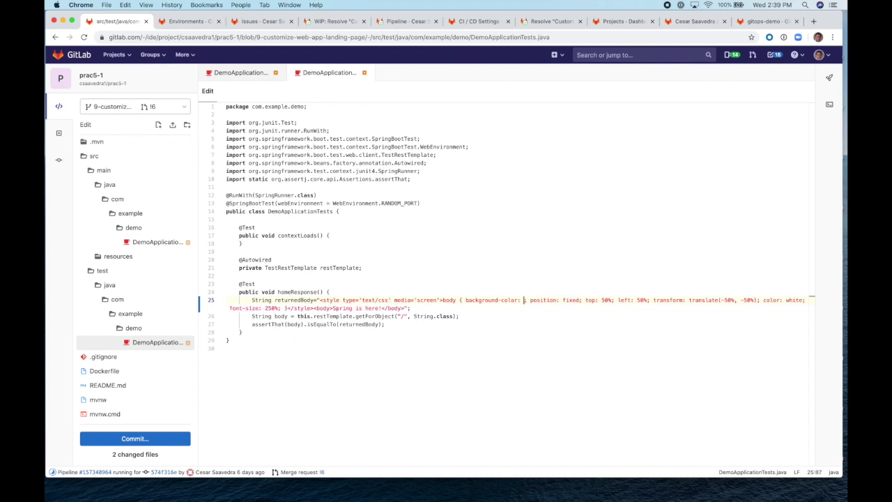
{"action": "type", "text": "orange"}
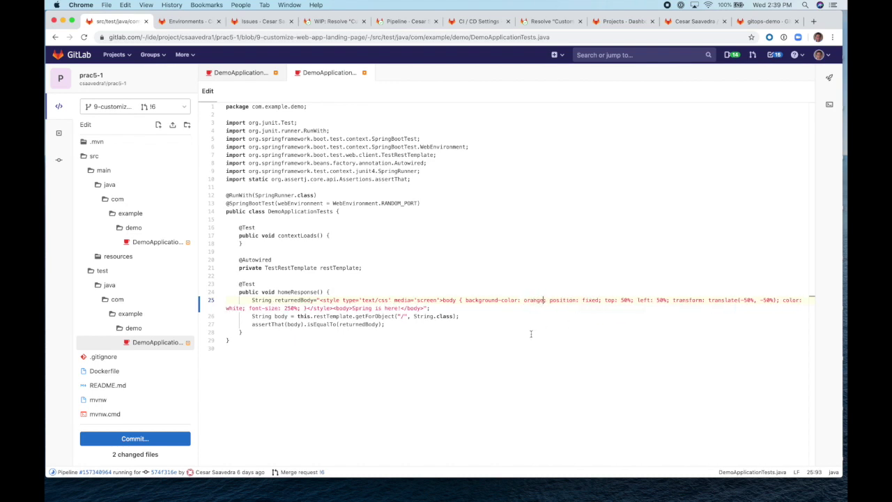
{"action": "left_click", "coordinate": [352, 307]}
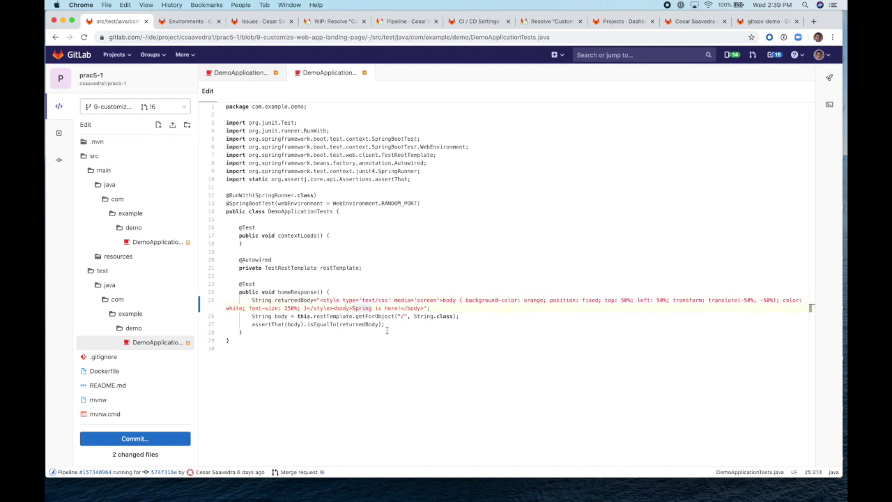
{"action": "type", "text": "AWS -"}
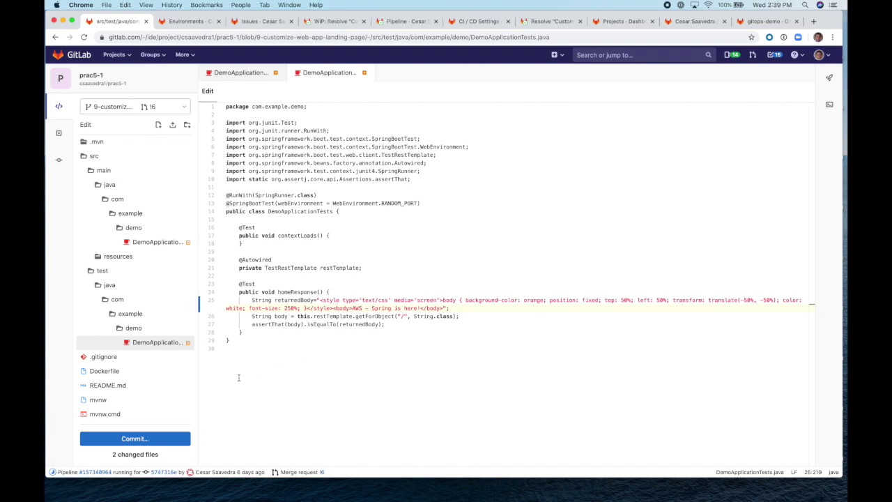
Commit both changed files to the 9-customize-web-app-landing-page branch and open the code changes of merge request !6
{"action": "left_click", "coordinate": [135, 439]}
{"action": "left_click", "coordinate": [101, 453]}
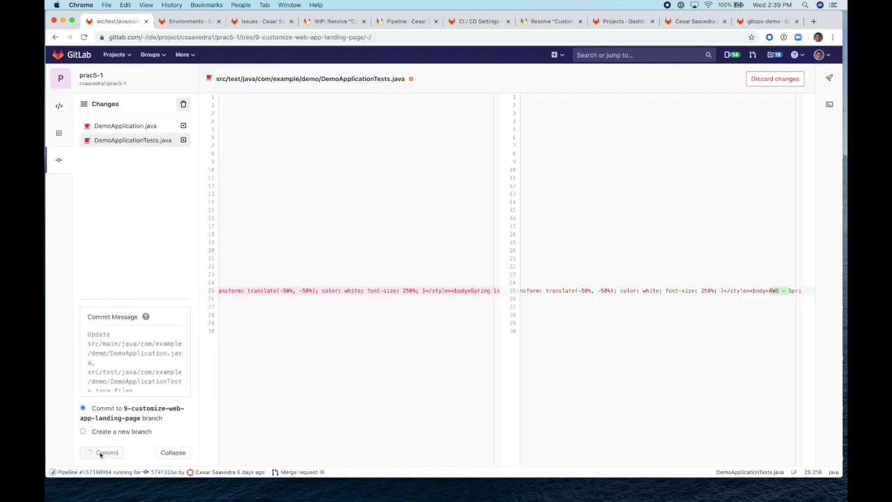
{"action": "left_click", "coordinate": [334, 471]}
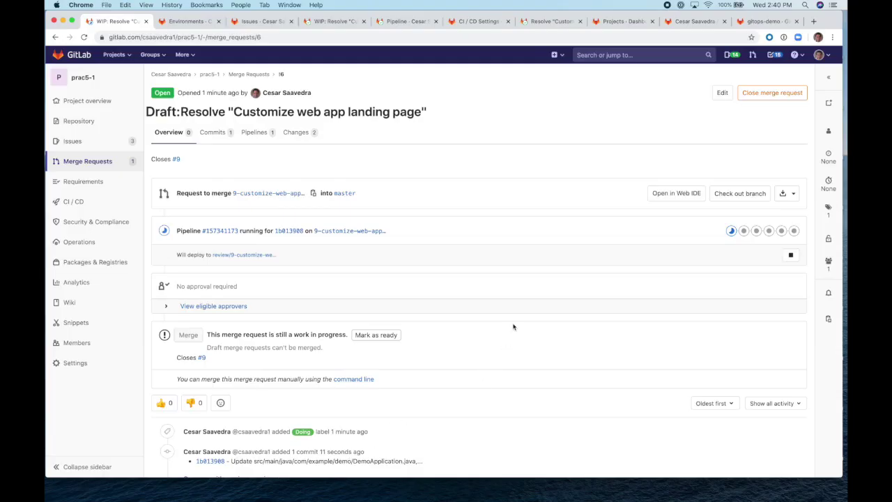
{"action": "left_click", "coordinate": [303, 134]}
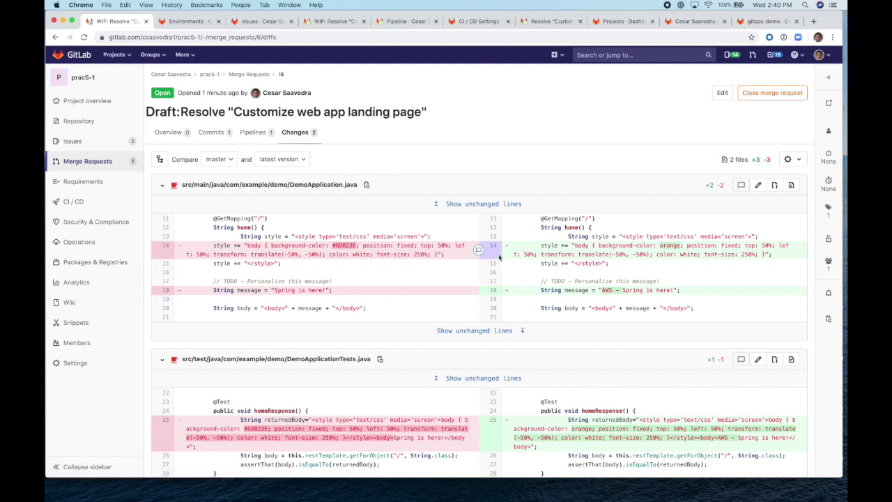
{"action": "left_click", "coordinate": [478, 249]}
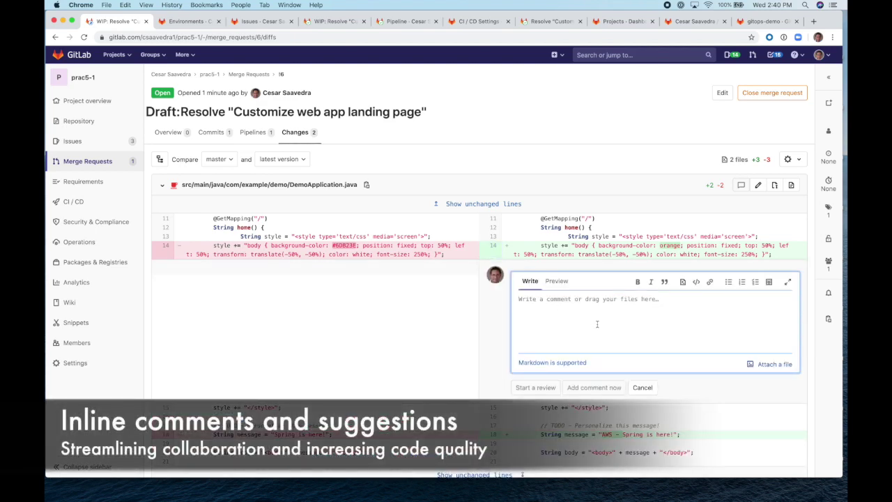
{"action": "type", "text": "LGTM"}
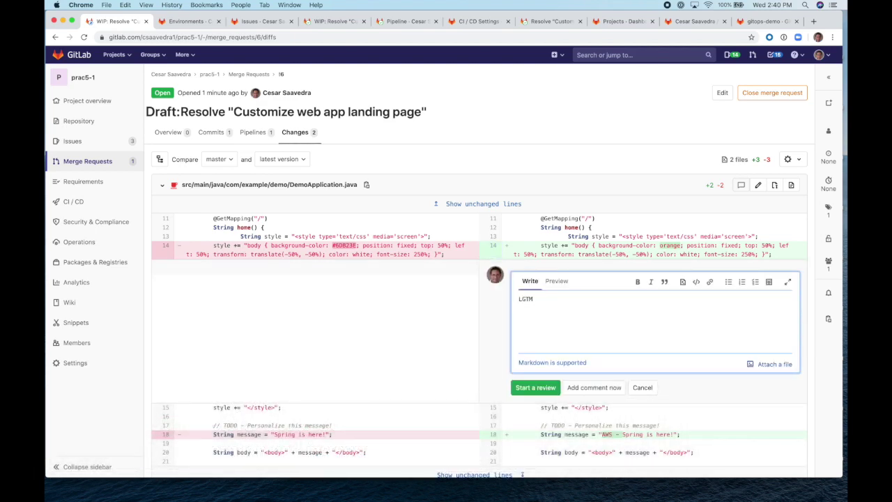
{"action": "left_click", "coordinate": [643, 388]}
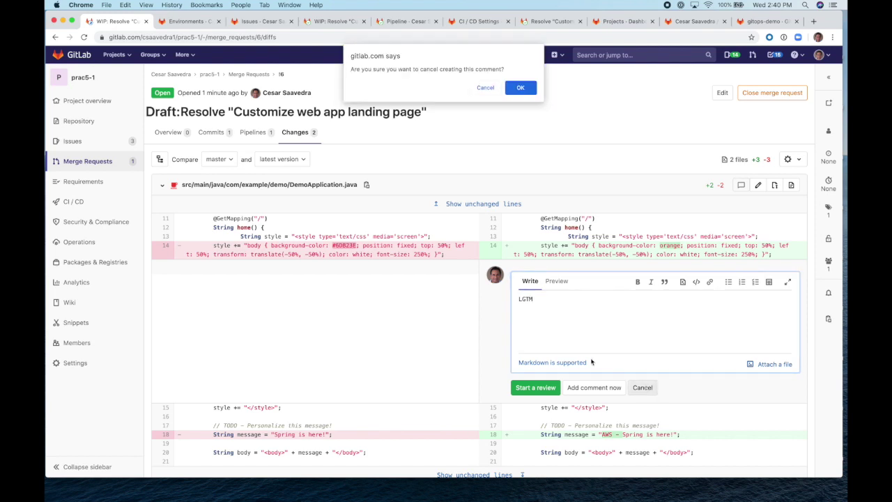
{"action": "left_click", "coordinate": [519, 87]}
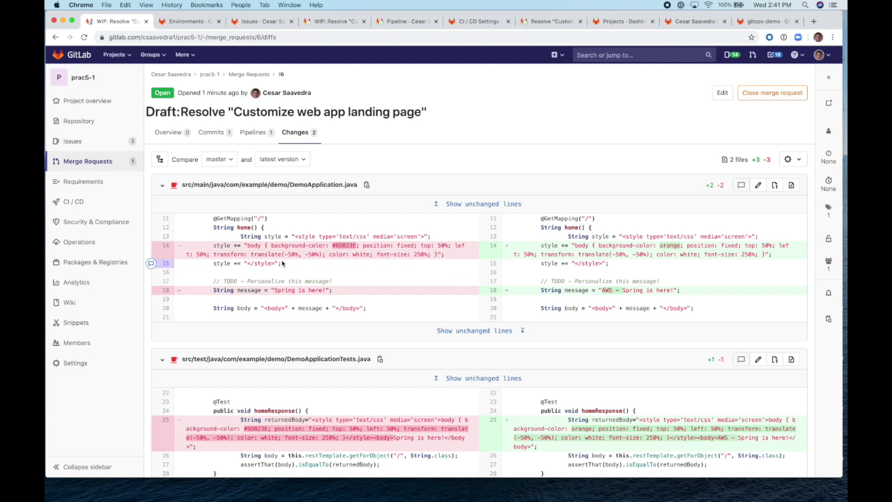
Return to the merge request overview and open its running pipeline to examine the stages and jobs
{"action": "left_click", "coordinate": [176, 136]}
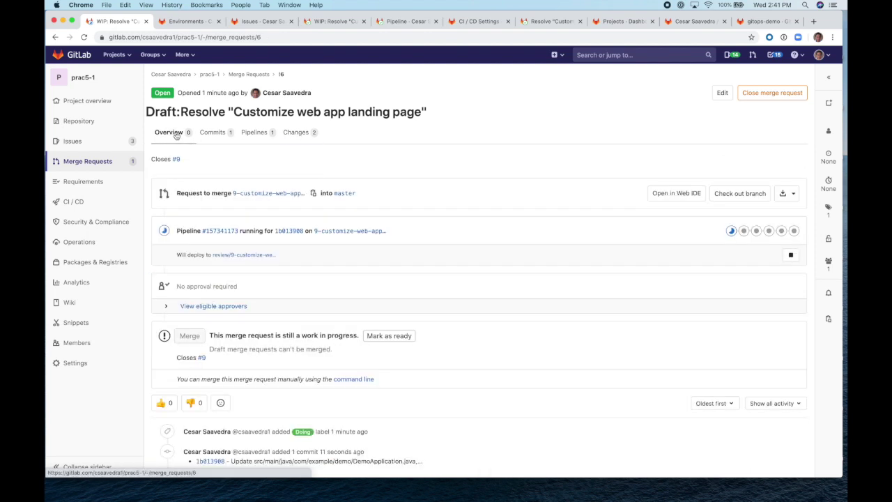
{"action": "left_click", "coordinate": [221, 233]}
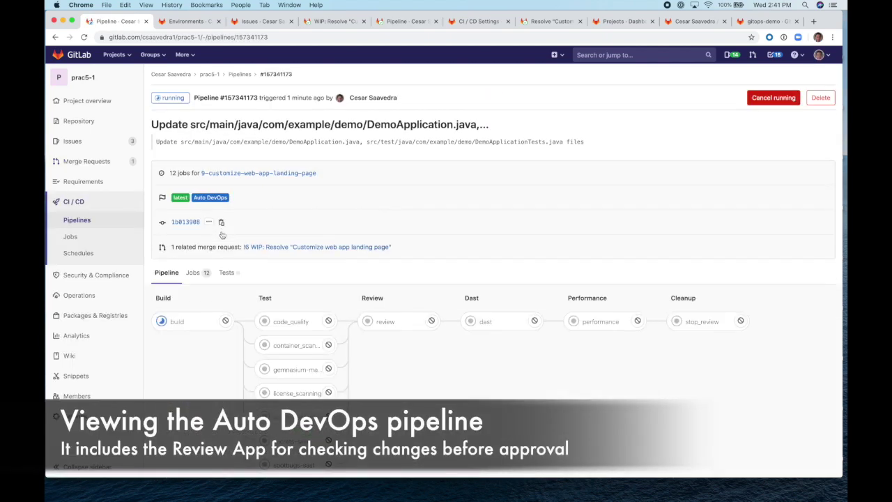
{"action": "scroll", "coordinate": [390, 358], "scroll_direction": "down", "scroll_amount": 1}
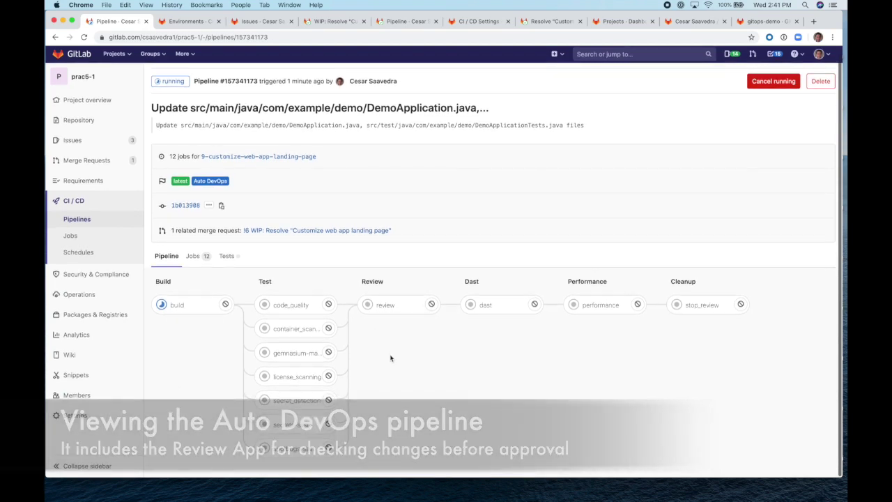
{"action": "scroll", "coordinate": [390, 358], "scroll_direction": "up", "scroll_amount": 1}
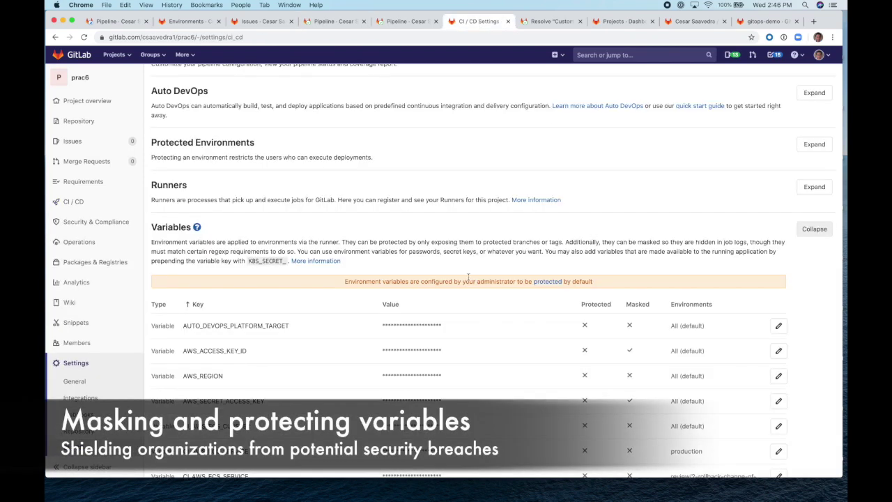
Examine the project's CI/CD variables, inspect the AWS_REGION variable's settings and flags, and close them without changes
{"action": "scroll", "coordinate": [470, 322], "scroll_direction": "down", "scroll_amount": 2}
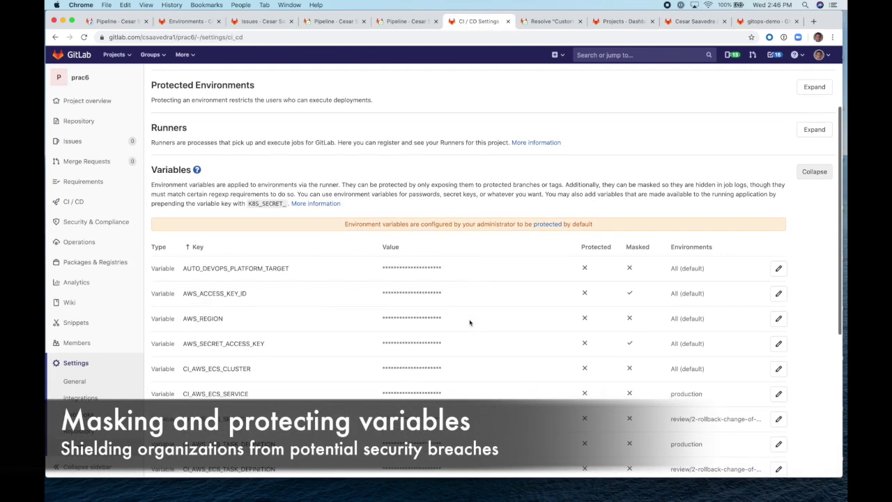
{"action": "scroll", "coordinate": [469, 323], "scroll_direction": "down", "scroll_amount": 1}
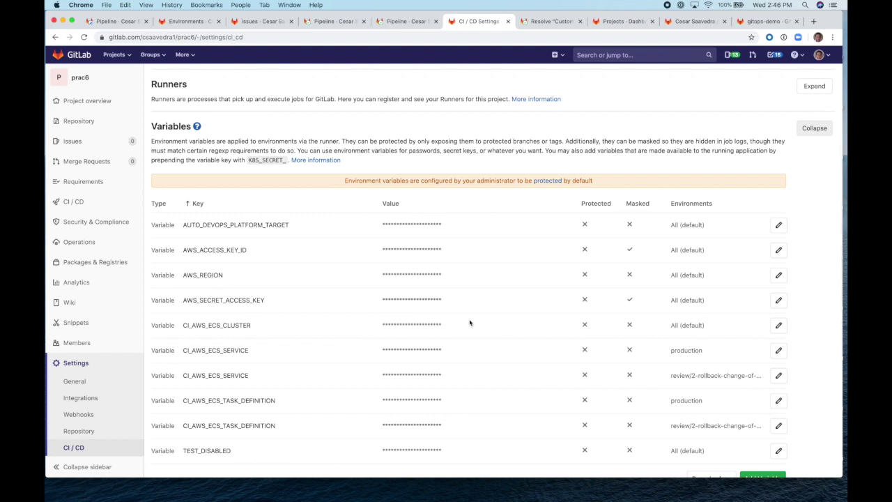
{"action": "scroll", "coordinate": [470, 323], "scroll_direction": "down", "scroll_amount": 1}
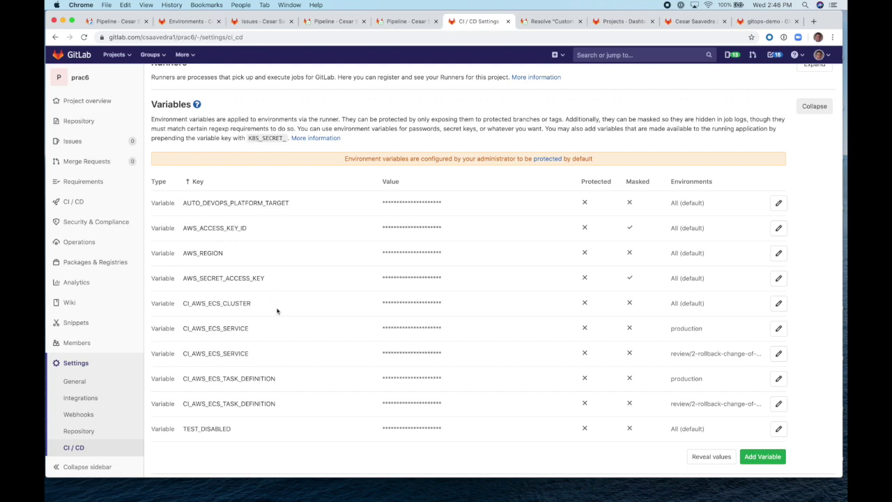
{"action": "left_click", "coordinate": [779, 254]}
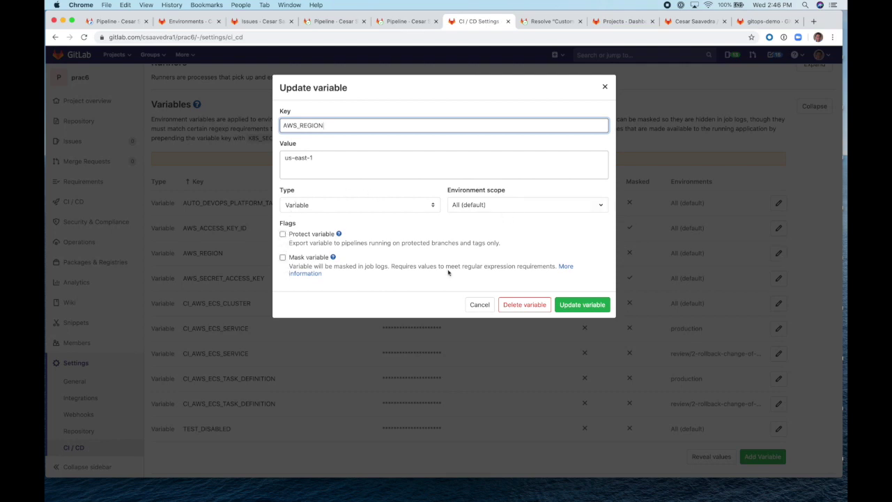
{"action": "left_click", "coordinate": [479, 305]}
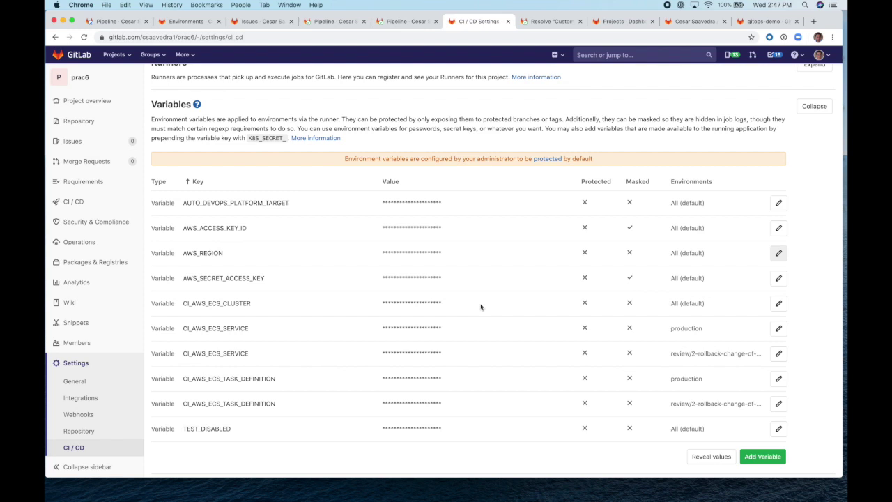
Open merge request !5 from the 6-customize-web-app-landing-page pipeline and expand its security scanning results
{"action": "left_click", "coordinate": [333, 23]}
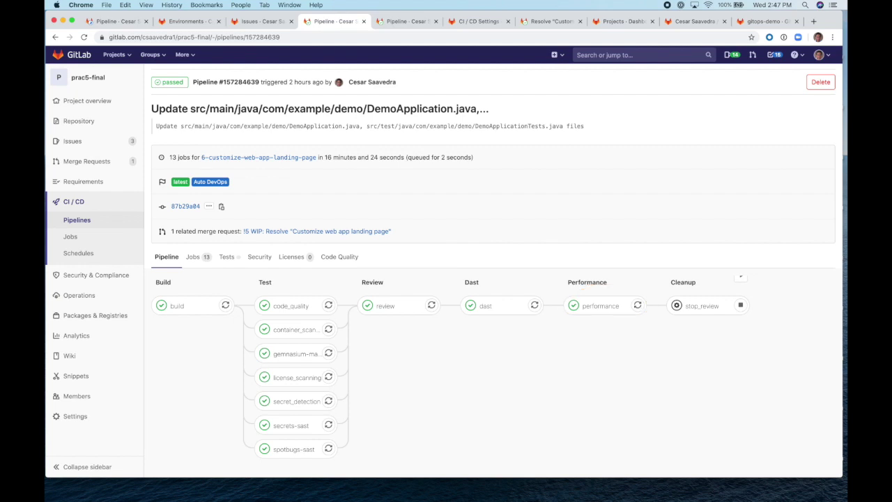
{"action": "left_click", "coordinate": [273, 230]}
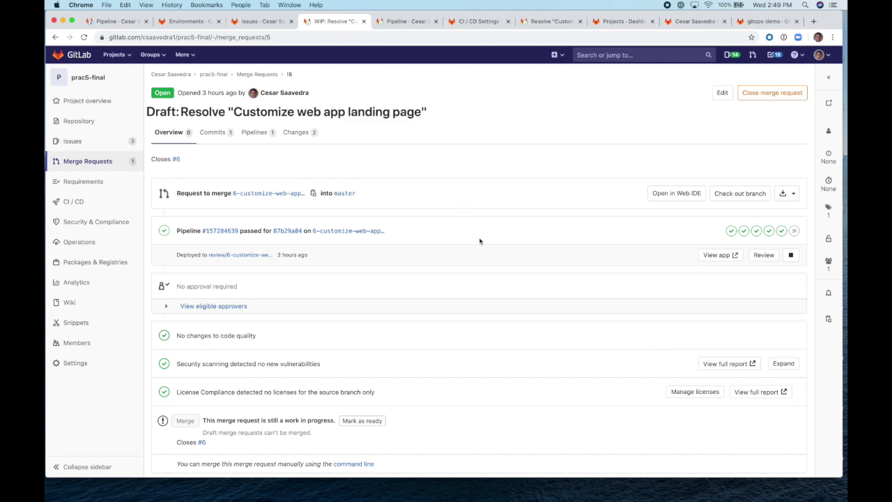
{"action": "scroll", "coordinate": [479, 241], "scroll_direction": "down", "scroll_amount": 3}
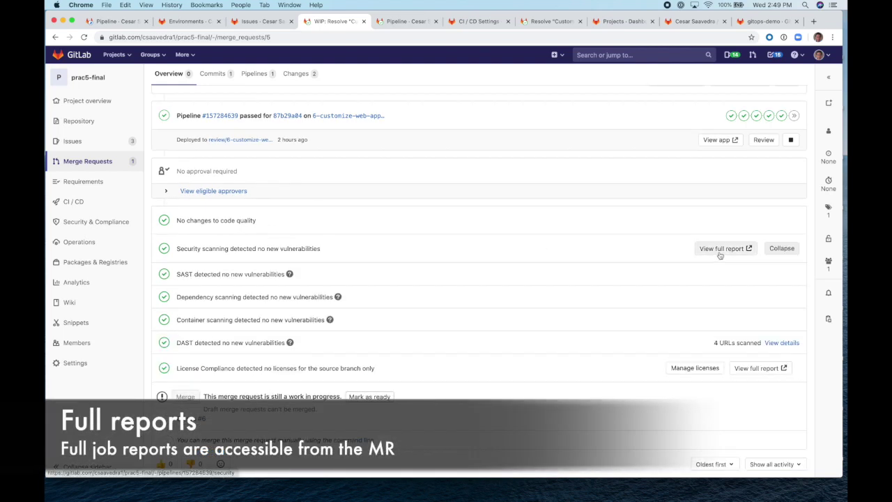
Open the full security report of merge request !5, examine the listed vulnerabilities, and close the report
{"action": "left_click", "coordinate": [720, 252]}
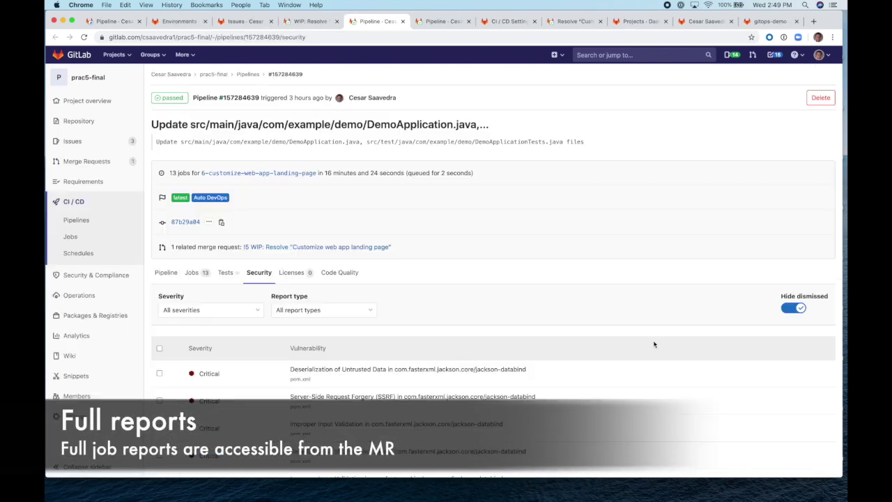
{"action": "scroll", "coordinate": [653, 344], "scroll_direction": "down", "scroll_amount": 2}
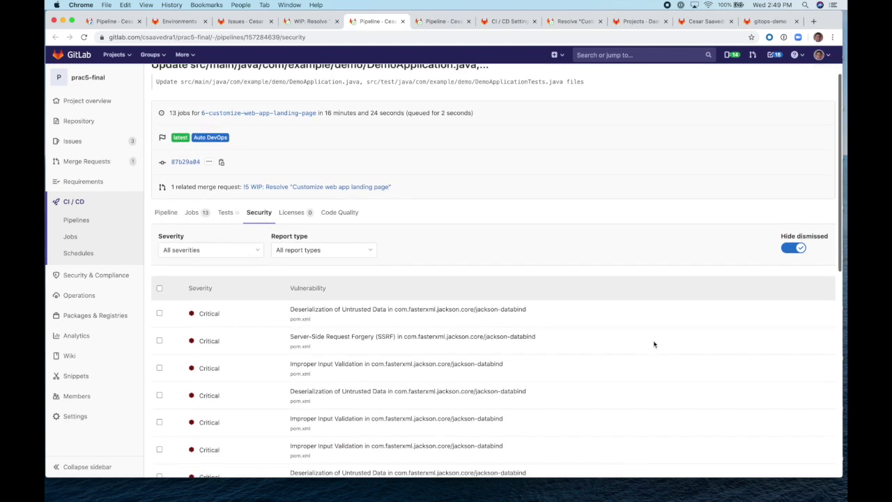
{"action": "scroll", "coordinate": [654, 343], "scroll_direction": "down", "scroll_amount": 1}
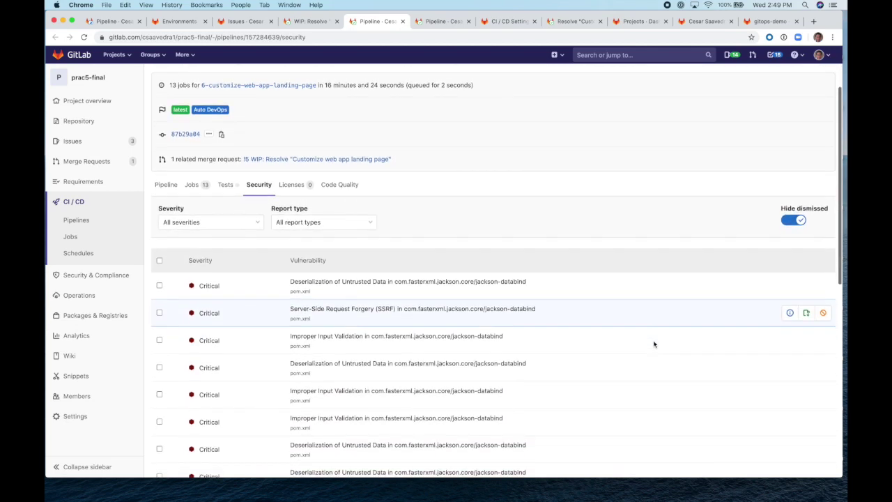
{"action": "scroll", "coordinate": [653, 344], "scroll_direction": "up", "scroll_amount": 1}
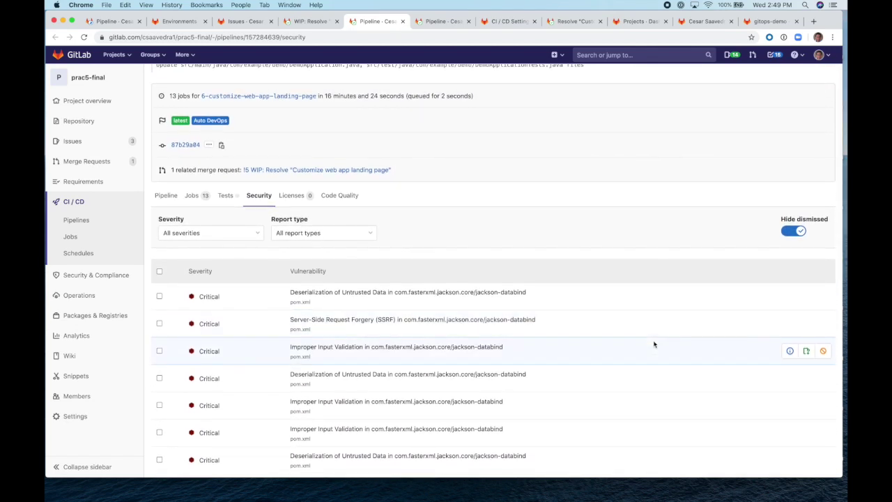
{"action": "scroll", "coordinate": [653, 344], "scroll_direction": "up", "scroll_amount": 3}
{"action": "scroll", "coordinate": [654, 343], "scroll_direction": "down", "scroll_amount": 2}
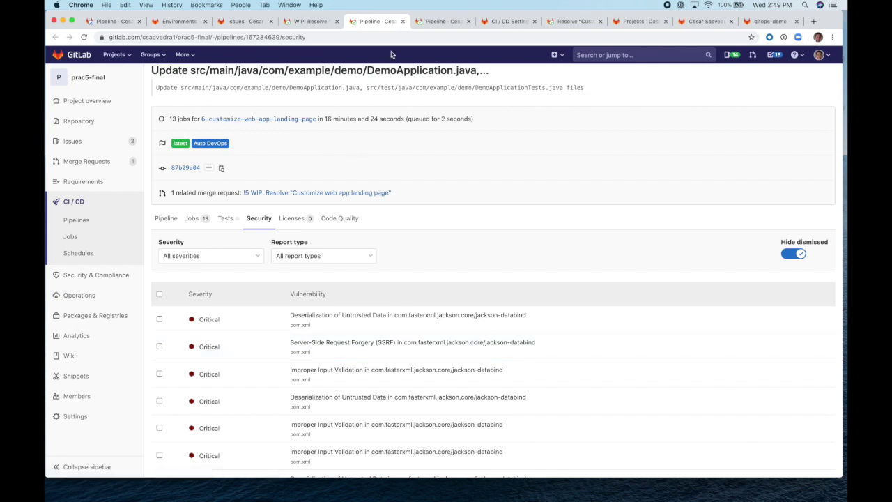
{"action": "left_click", "coordinate": [402, 21]}
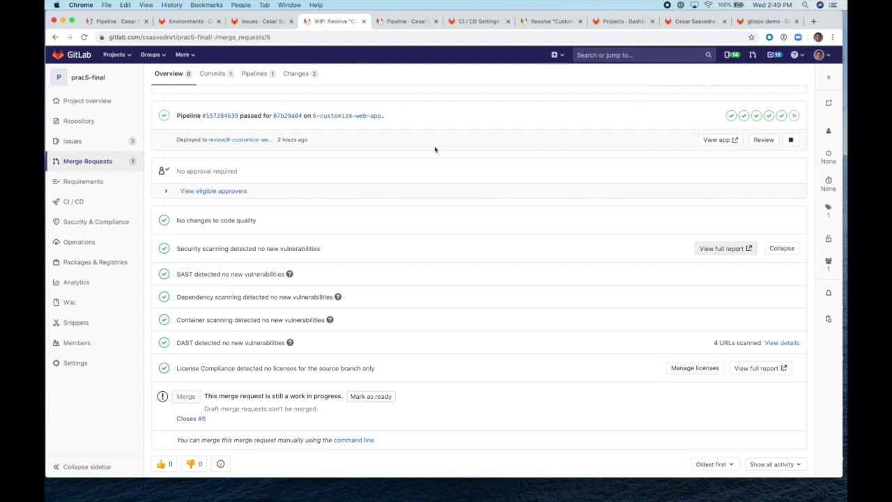
Open the merge request's review environment, check its live deployment, and return to the merge request
{"action": "scroll", "coordinate": [435, 149], "scroll_direction": "up", "scroll_amount": 2}
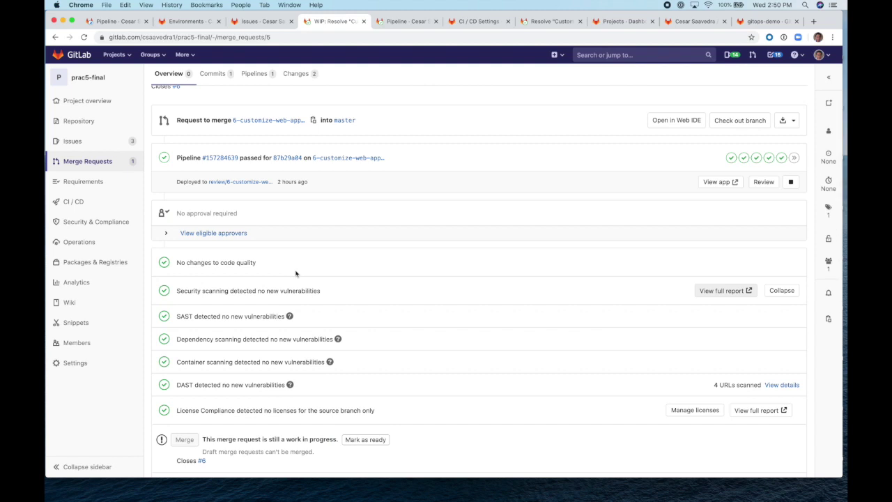
{"action": "left_click", "coordinate": [257, 185]}
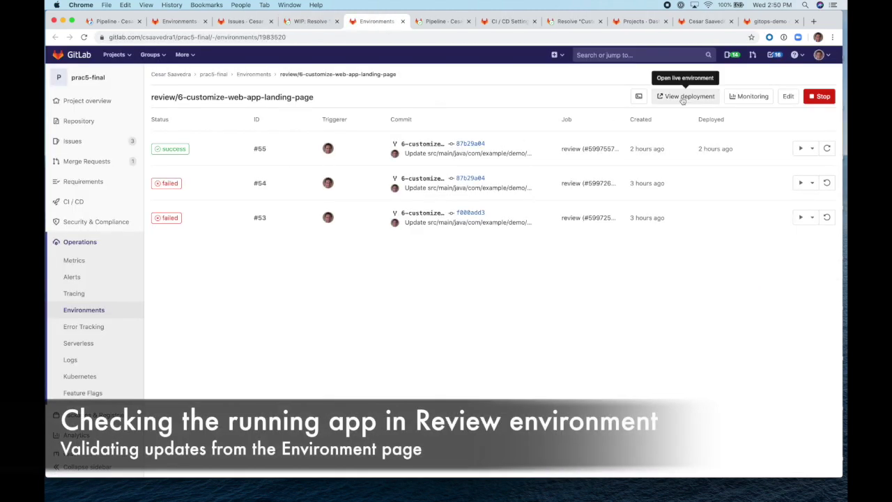
{"action": "left_click", "coordinate": [682, 99]}
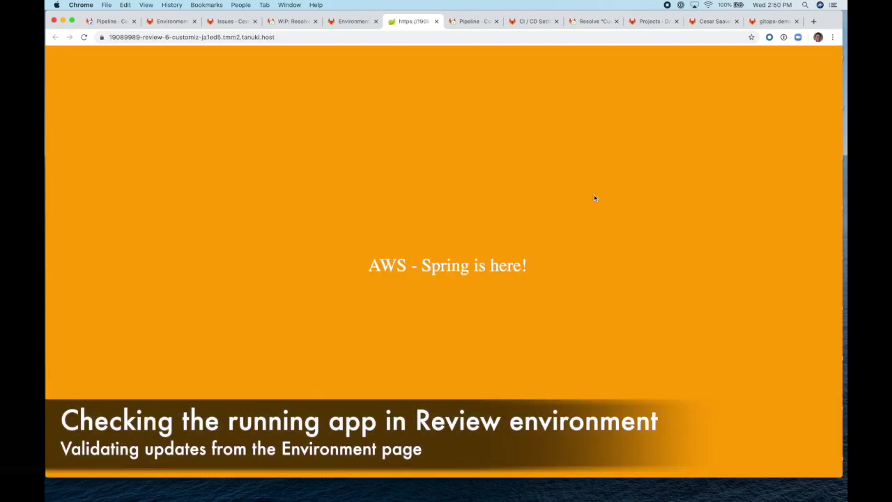
{"action": "left_click", "coordinate": [436, 22]}
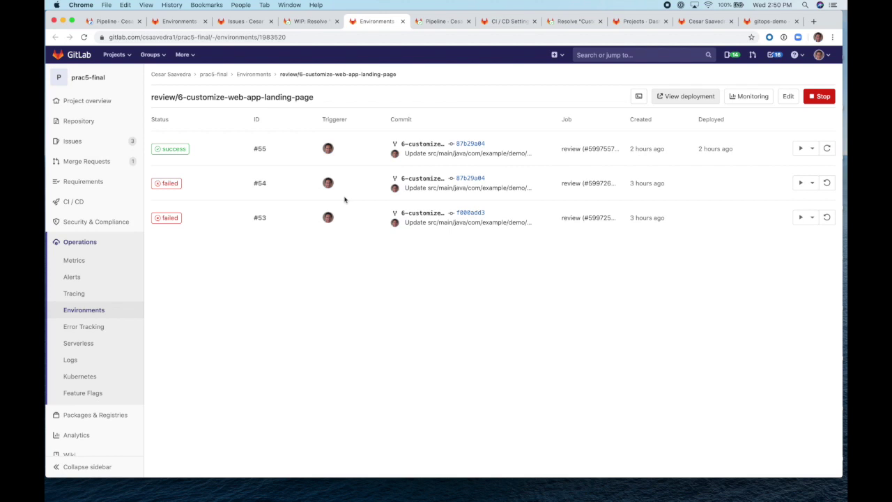
{"action": "key", "text": "super+w"}
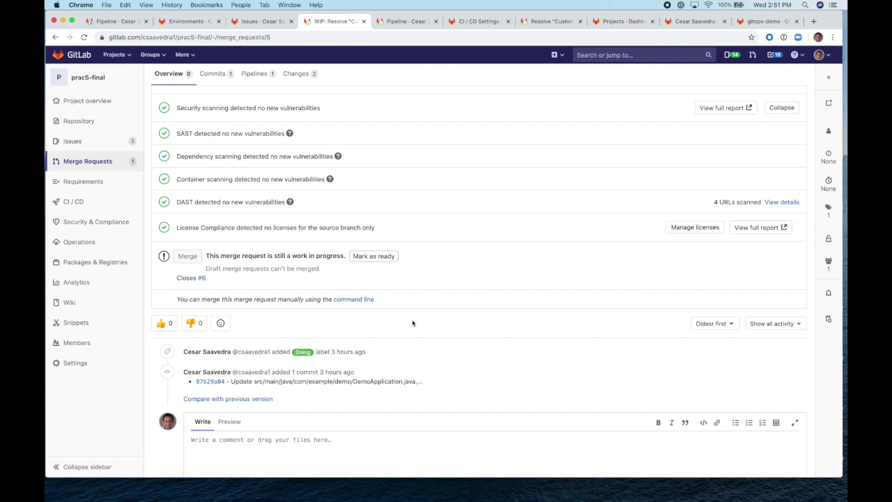
Mark merge request !5 as ready and merge it into master with deletion of the source branch enabled
{"action": "scroll", "coordinate": [412, 323], "scroll_direction": "down", "scroll_amount": 1}
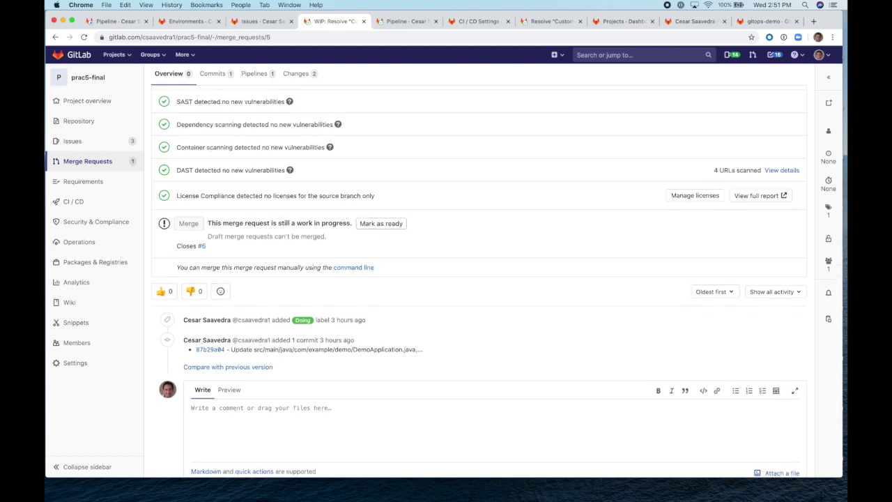
{"action": "left_click", "coordinate": [381, 222]}
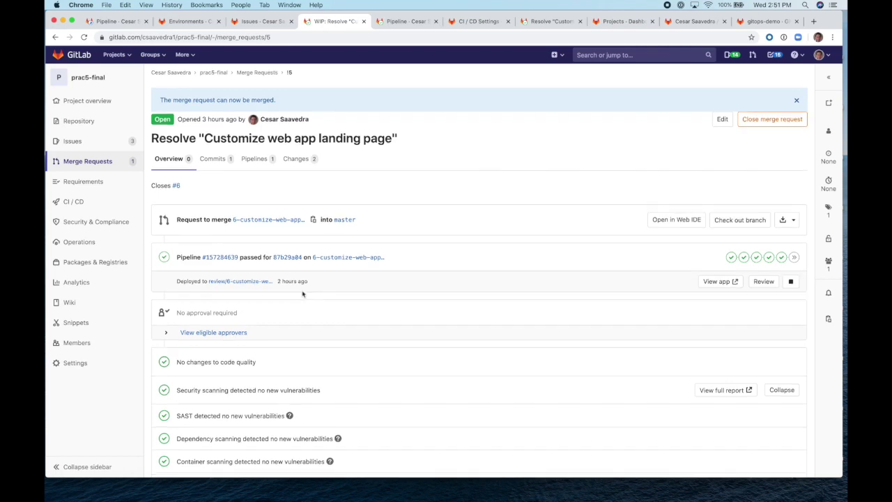
{"action": "scroll", "coordinate": [302, 294], "scroll_direction": "down", "scroll_amount": 10}
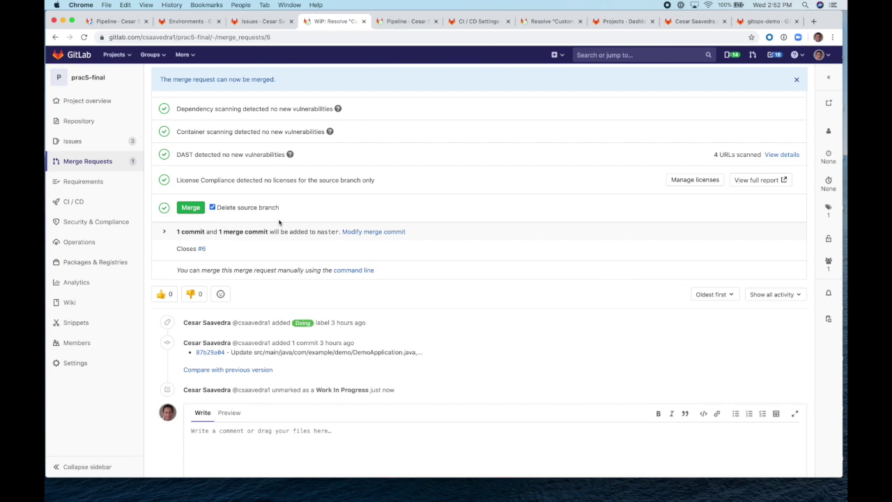
{"action": "scroll", "coordinate": [279, 222], "scroll_direction": "down", "scroll_amount": 1}
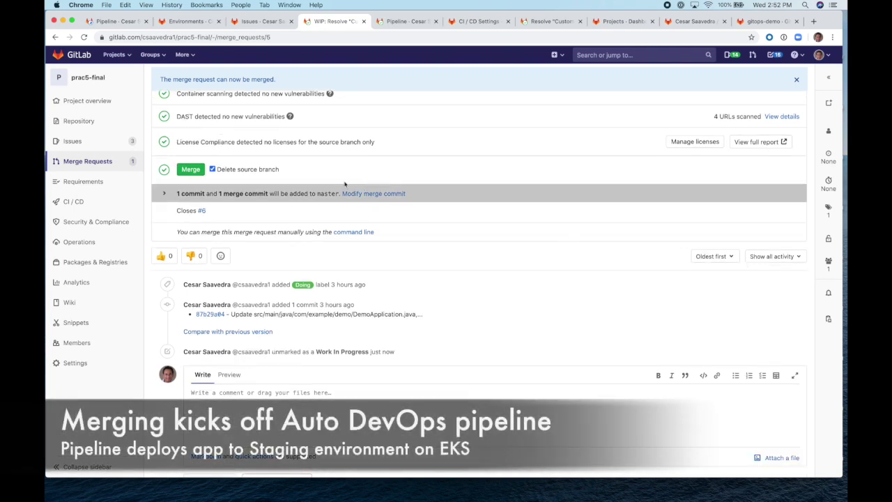
{"action": "left_click", "coordinate": [191, 170]}
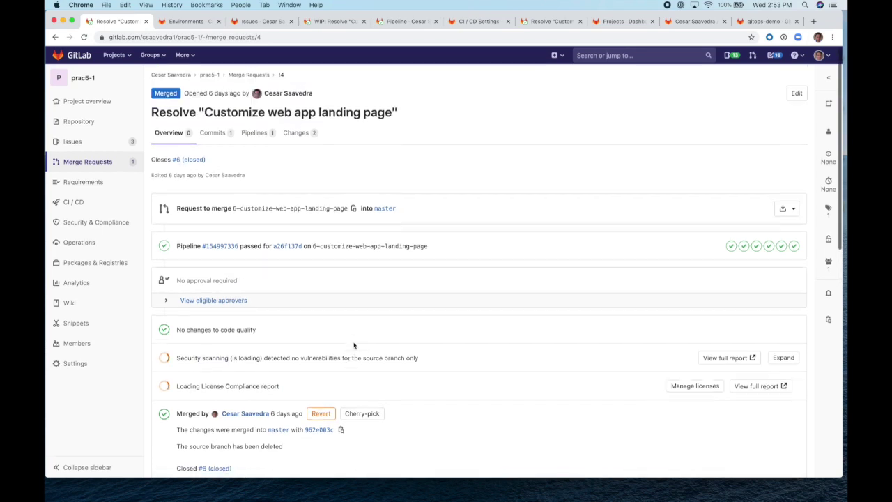
Examine the merge details, issue closure and deployments of the merged request !4 in prac5-1
{"action": "scroll", "coordinate": [354, 345], "scroll_direction": "down", "scroll_amount": 5}
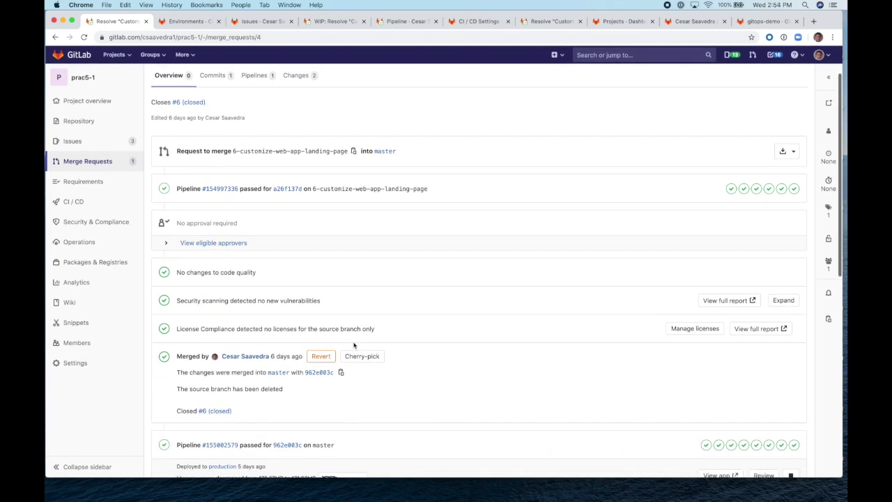
{"action": "scroll", "coordinate": [353, 345], "scroll_direction": "down", "scroll_amount": 2}
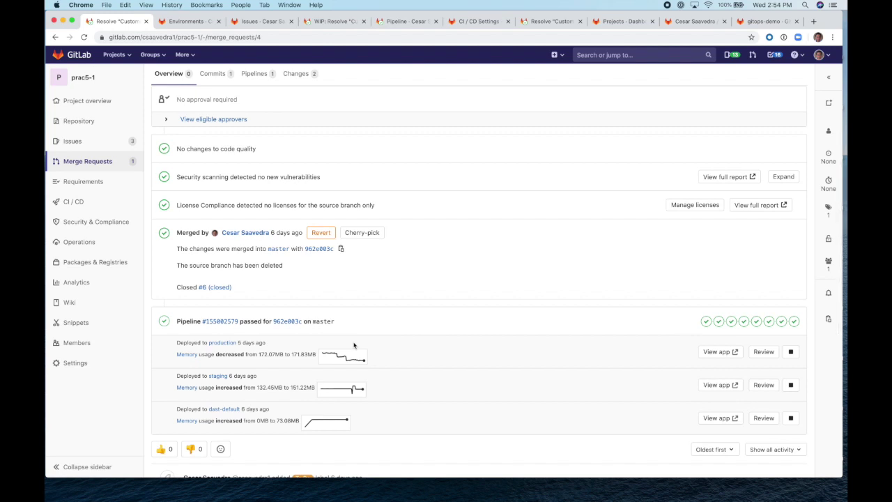
{"action": "scroll", "coordinate": [353, 345], "scroll_direction": "up", "scroll_amount": 1}
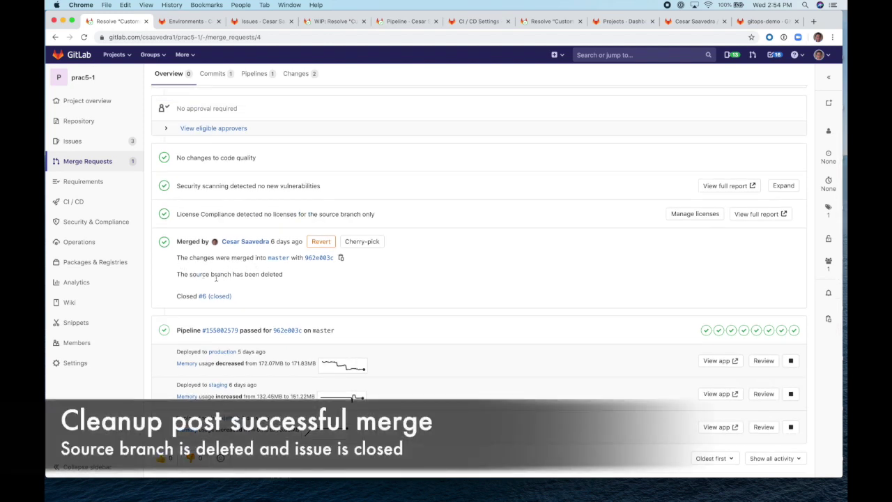
Examine the stages of merge request !4's master pipeline through Cleanup, and return to the merge request's deployments
{"action": "left_click", "coordinate": [221, 330]}
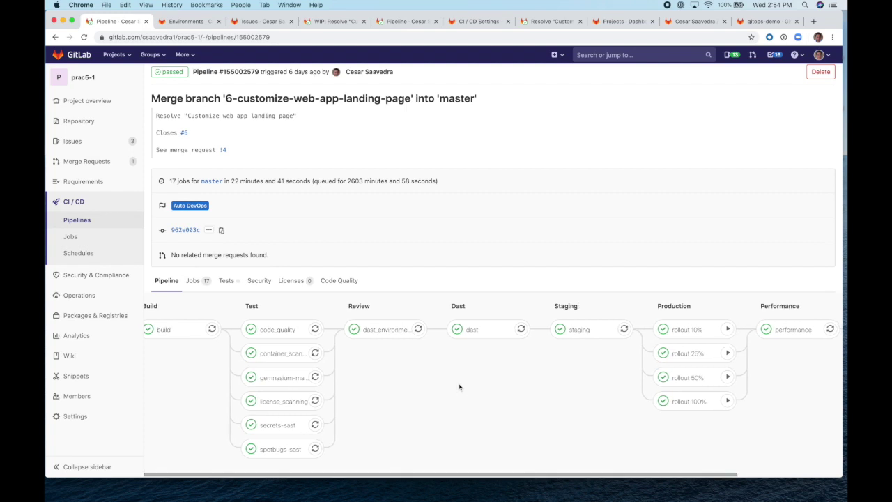
{"action": "scroll", "coordinate": [460, 387], "scroll_direction": "right", "scroll_amount": 3}
{"action": "scroll", "coordinate": [460, 386], "scroll_direction": "right", "scroll_amount": 1}
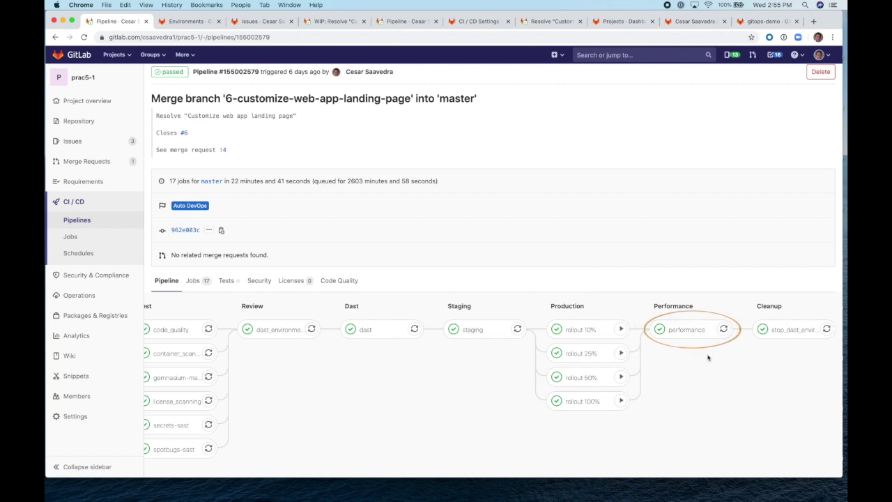
{"action": "scroll", "coordinate": [708, 357], "scroll_direction": "right", "scroll_amount": 2}
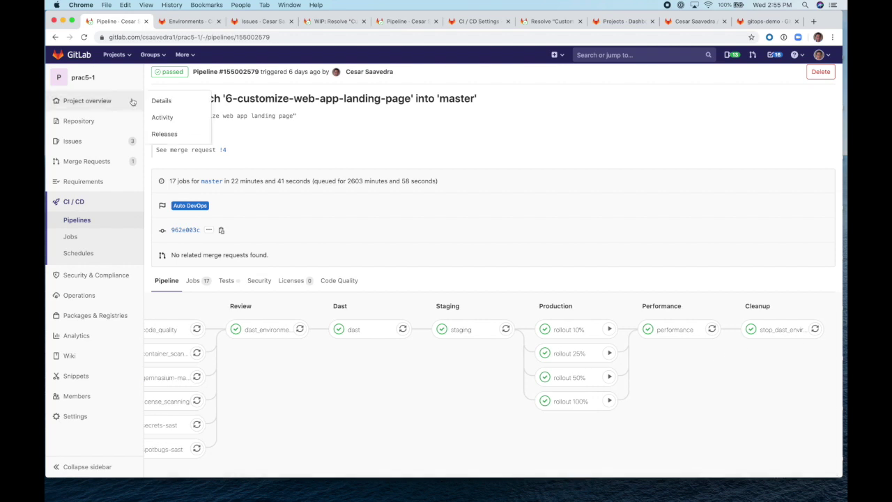
{"action": "left_click", "coordinate": [132, 102]}
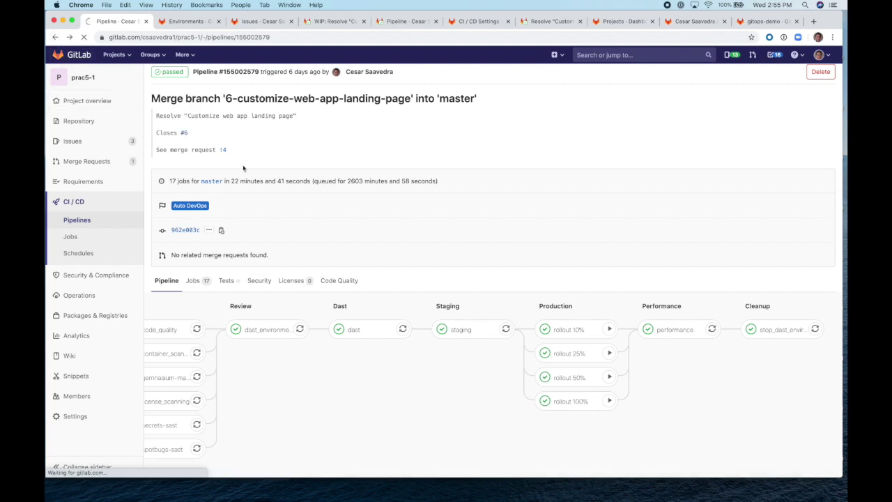
{"action": "scroll", "coordinate": [383, 327], "scroll_direction": "down", "scroll_amount": 3}
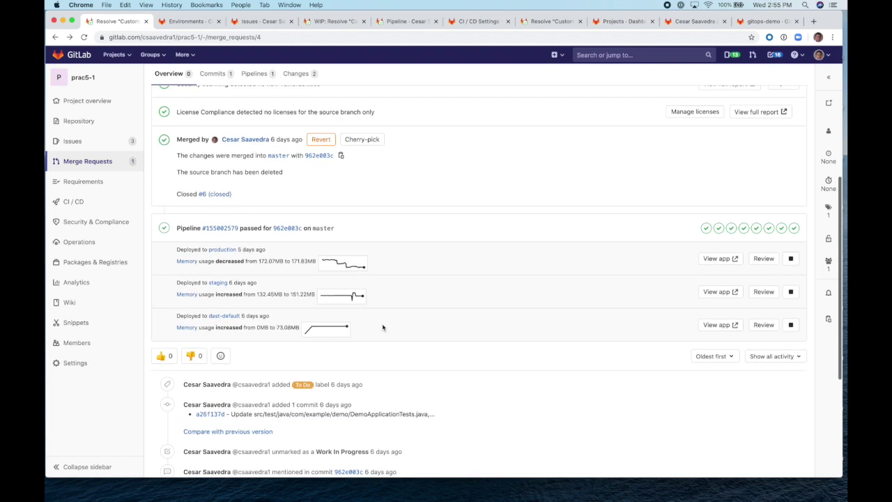
Open the production environment, check its live deployment and metrics dashboard, and return to its deployment list
{"action": "left_click", "coordinate": [223, 249]}
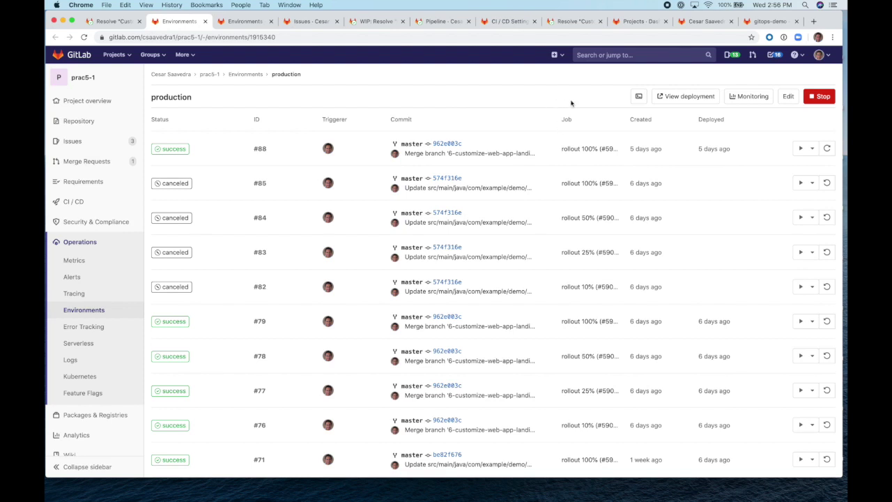
{"action": "left_click", "coordinate": [679, 98]}
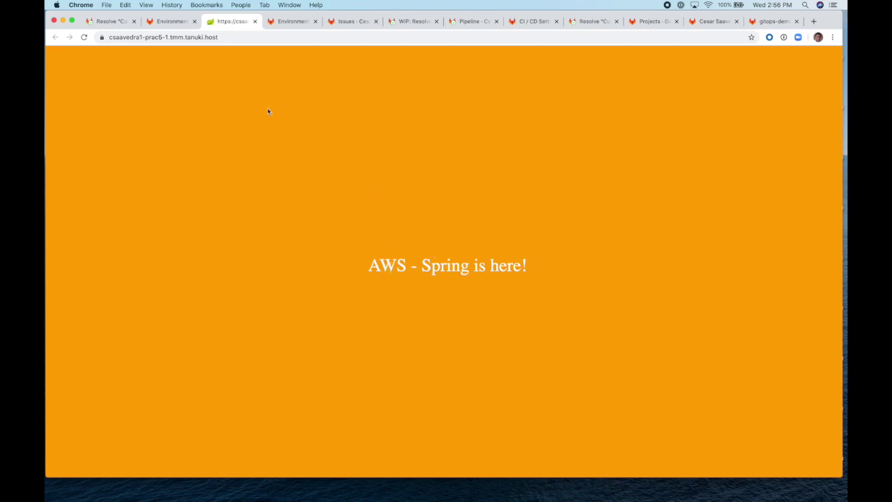
{"action": "left_click", "coordinate": [254, 21]}
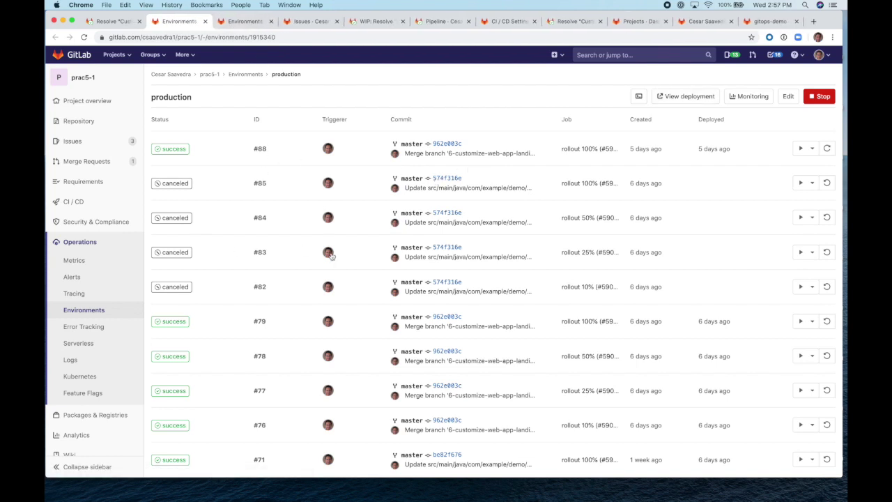
{"action": "left_click", "coordinate": [750, 96]}
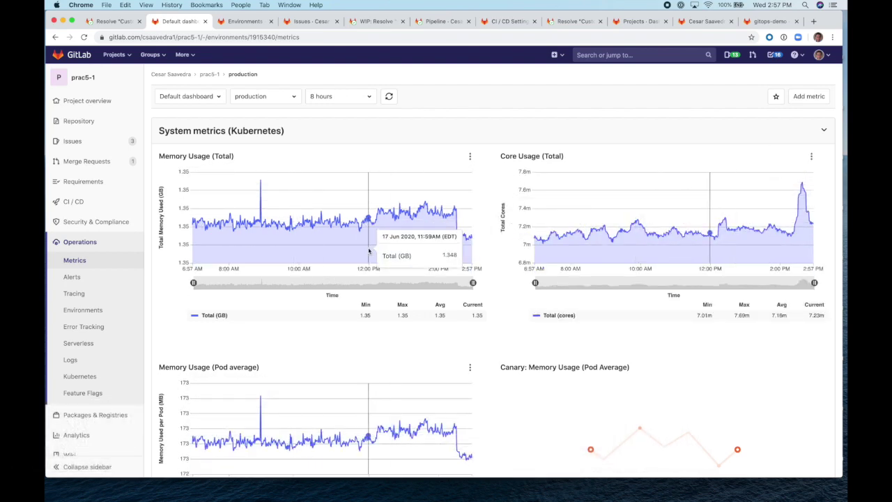
{"action": "left_click", "coordinate": [56, 38]}
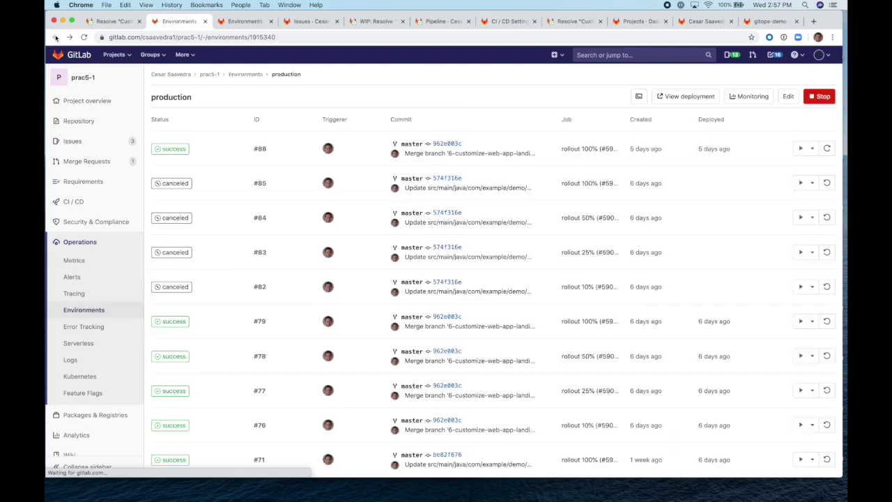
Re-deploy the latest successful production deployment of commit 962e003c and confirm it
{"action": "left_click", "coordinate": [826, 149]}
{"action": "left_click", "coordinate": [542, 155]}
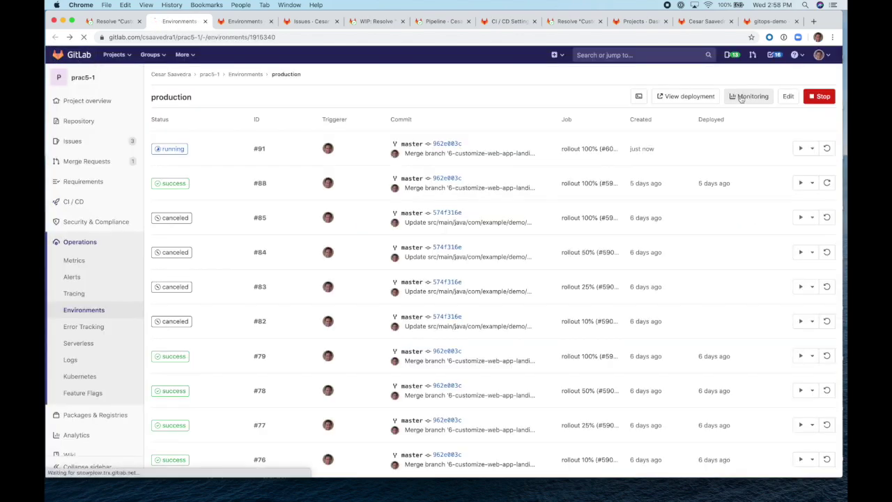
Show the production metrics for the last 30 minutes and inspect the deployment marker on the Memory Usage (Total) chart
{"action": "left_click", "coordinate": [741, 98]}
{"action": "mouse_move", "coordinate": [469, 263]}
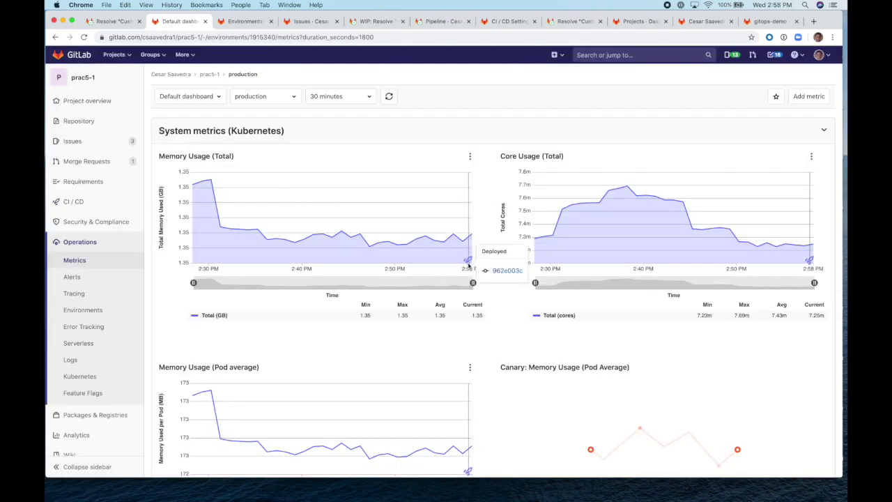